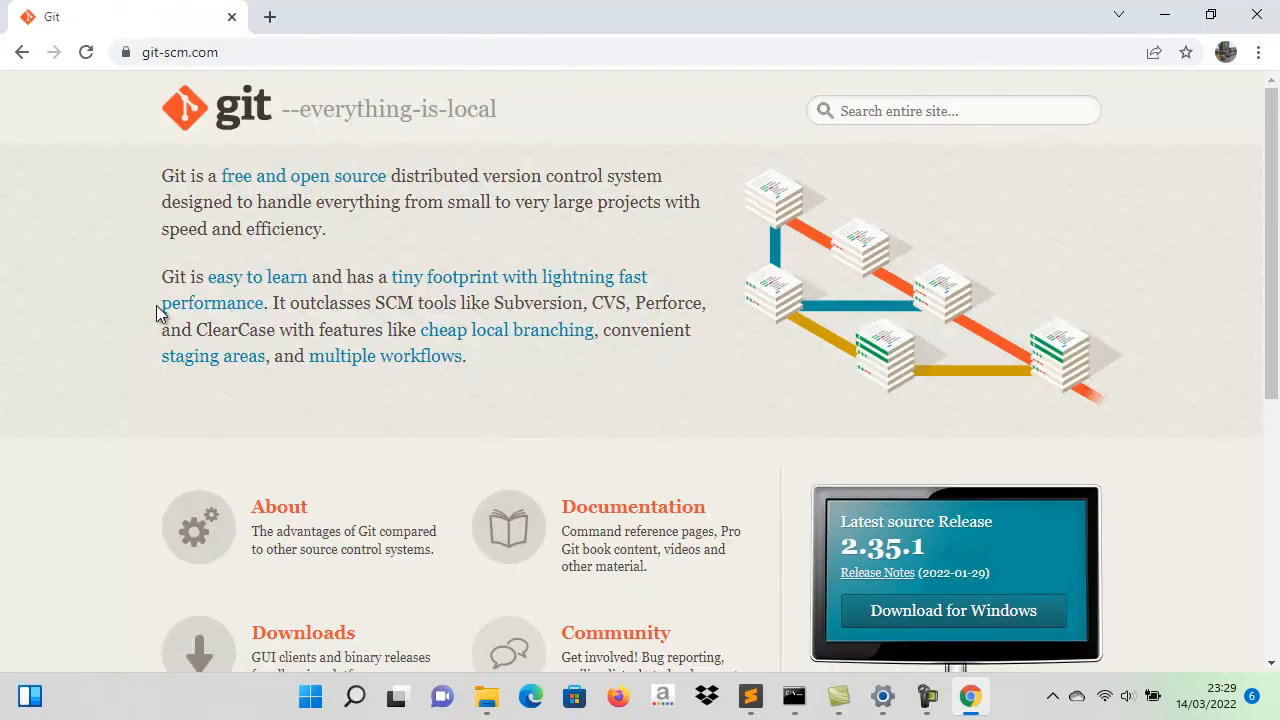
- Download the latest 64-bit Git for Windows installer, version 2.35.1, from the Git website
scroll(611, 421, "down", 1)
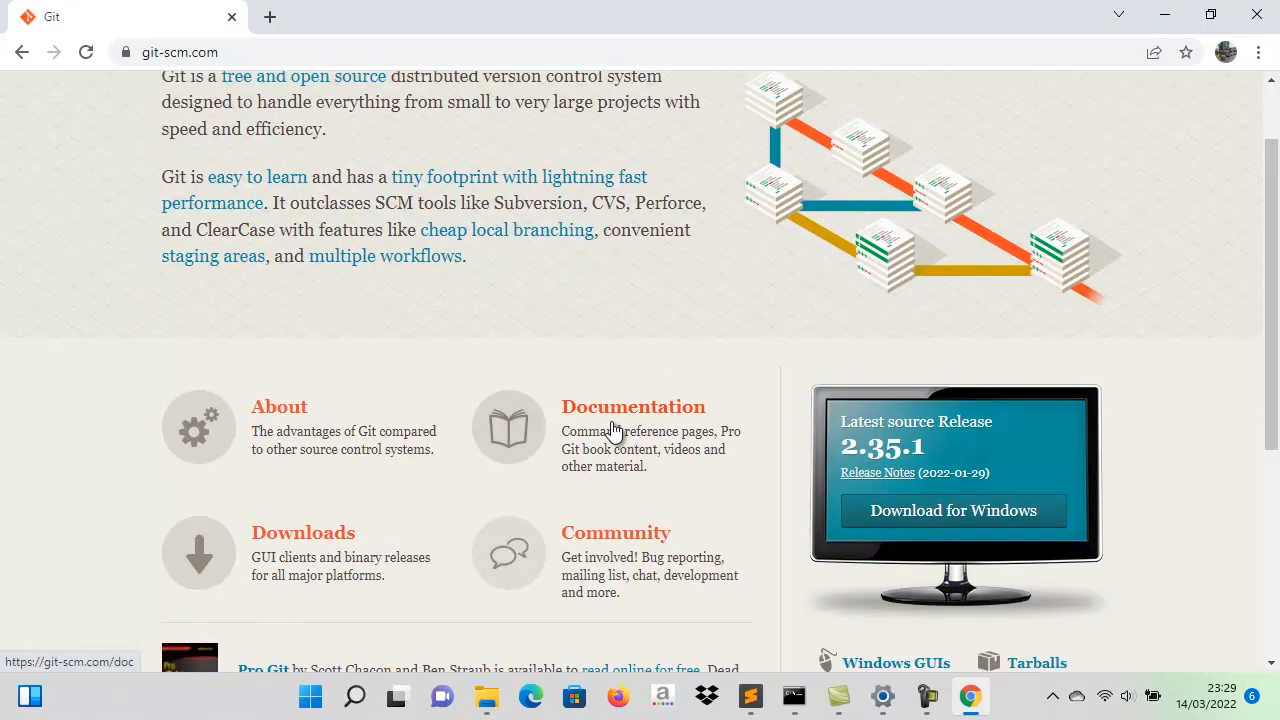
scroll(611, 421, "down", 1)
scroll(612, 425, "down", 3)
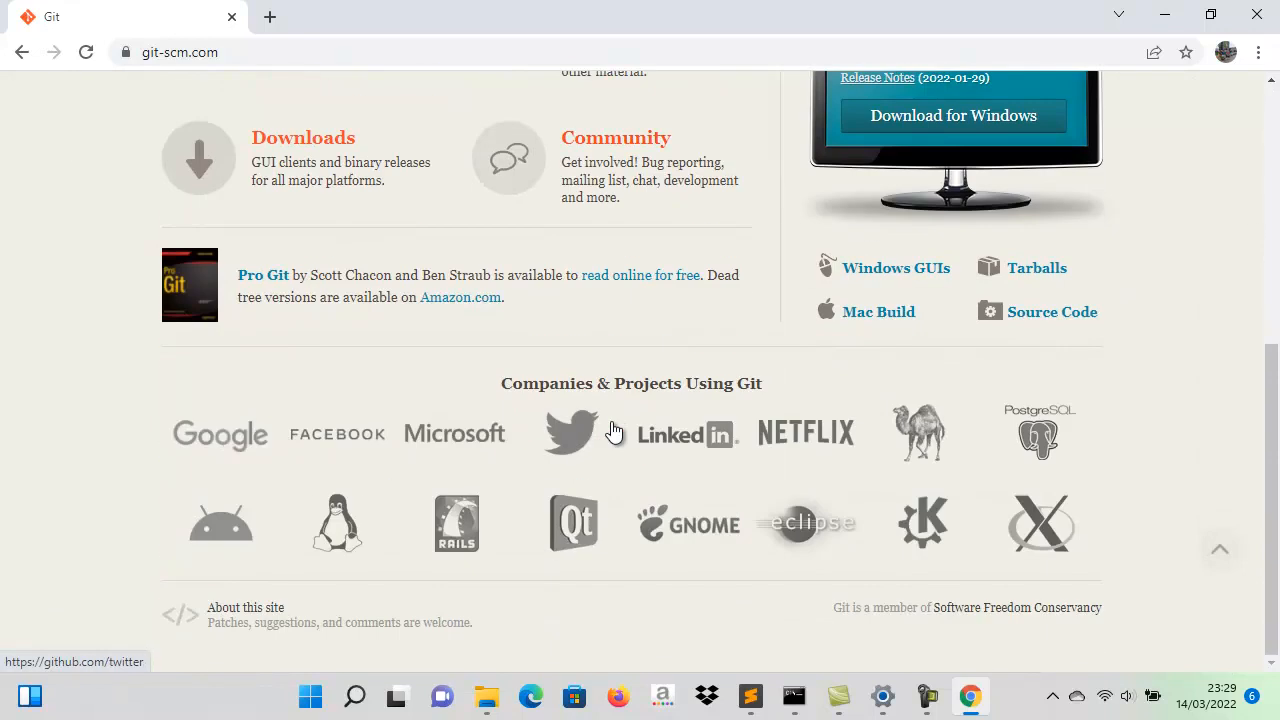
scroll(612, 432, "up", 4)
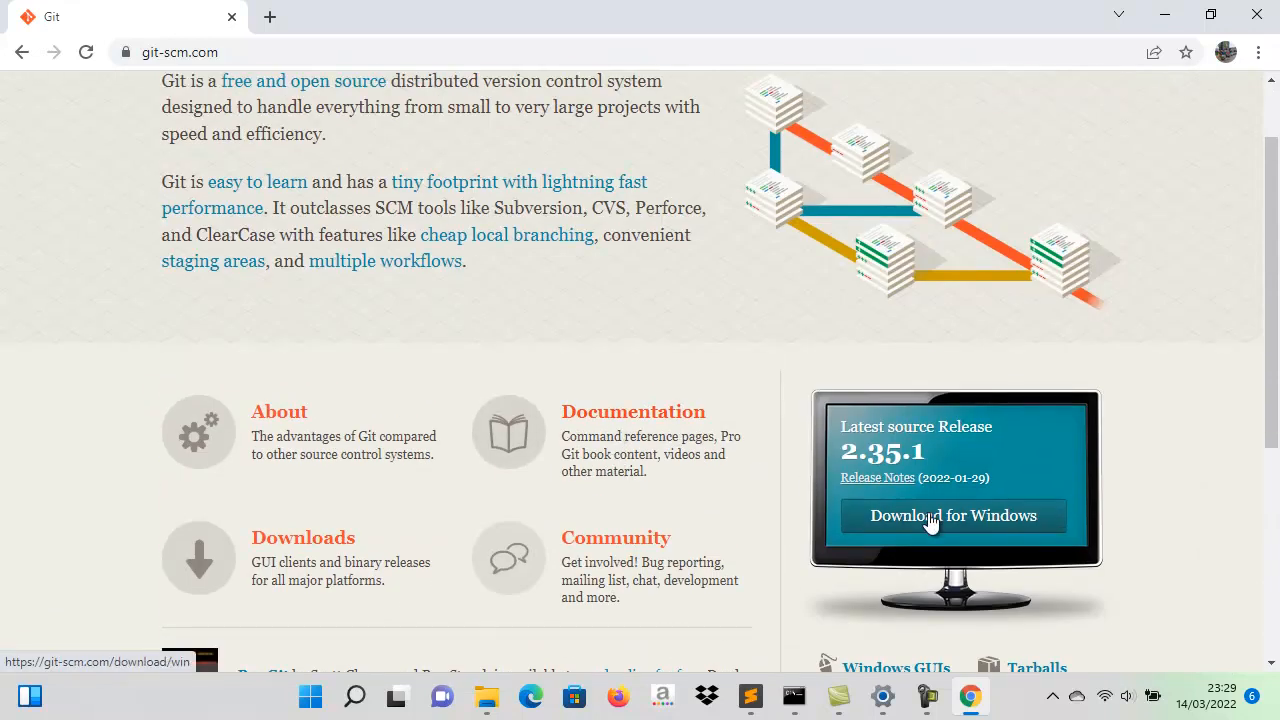
left_click(930, 521)
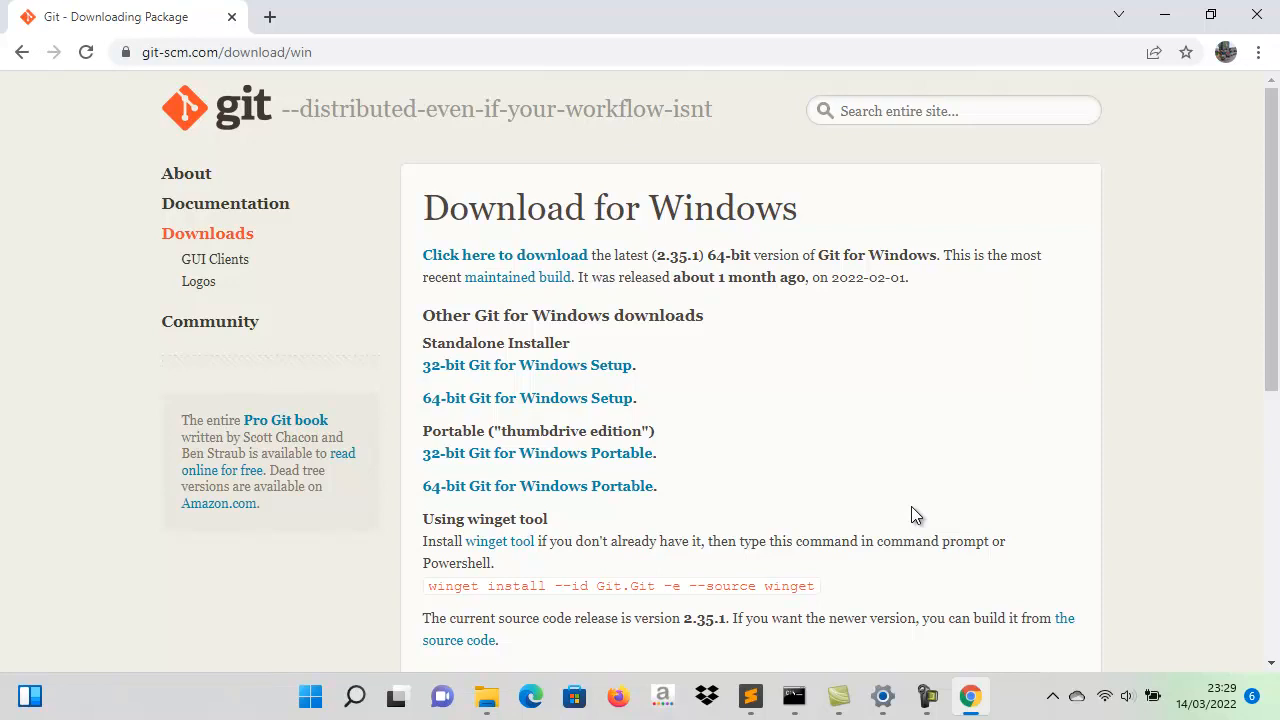
left_click(551, 257)
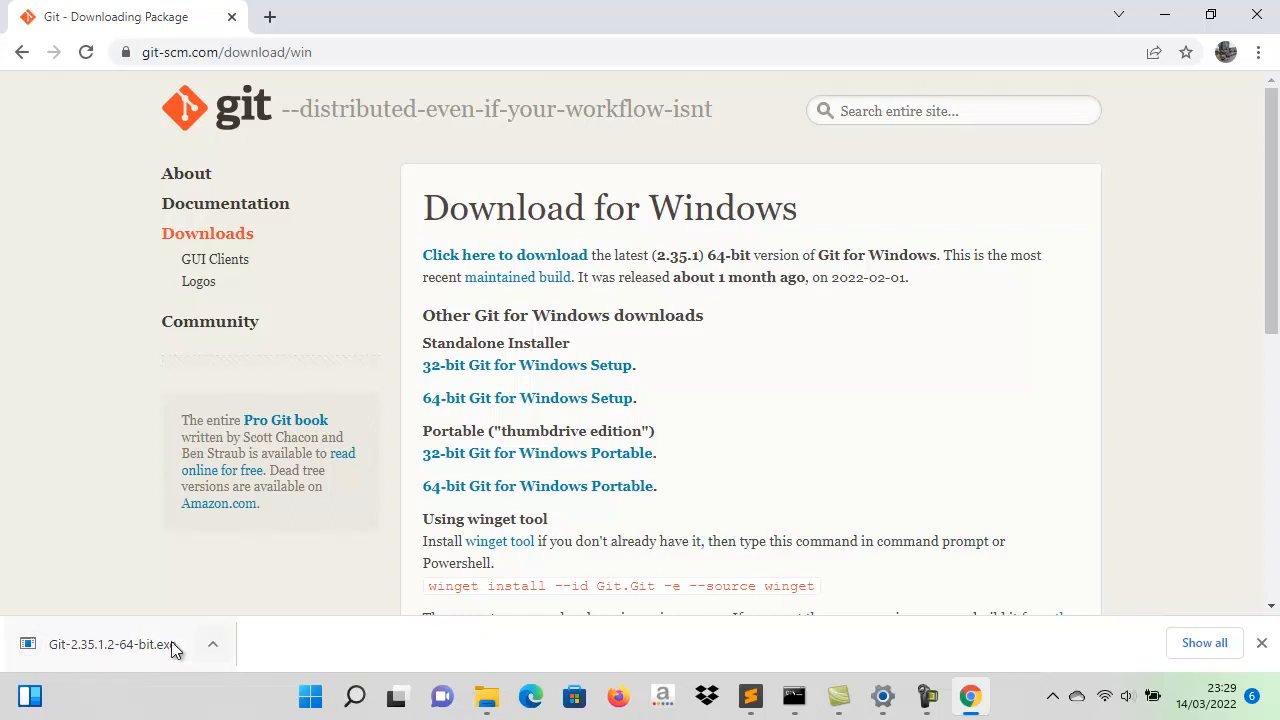
- Run the downloaded Git installer, pass the license page and accept C:\Program Files\Git as the destination folder
left_click(130, 644)
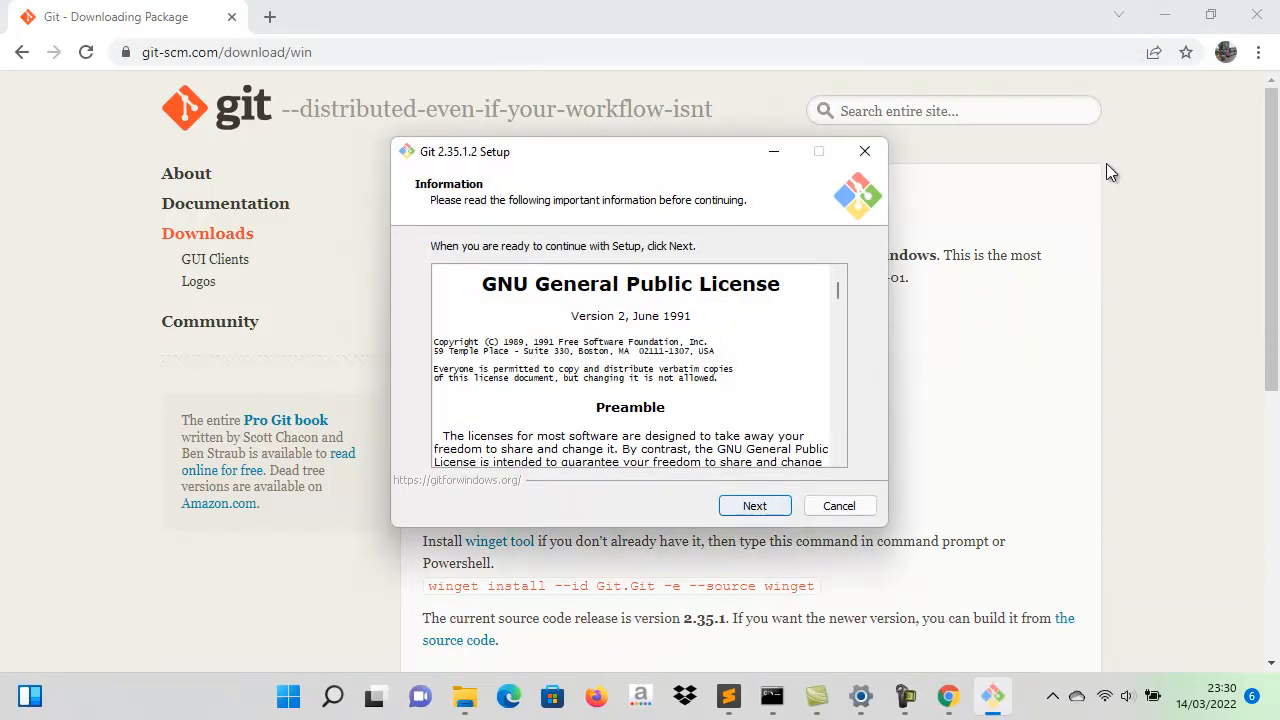
left_click(1166, 20)
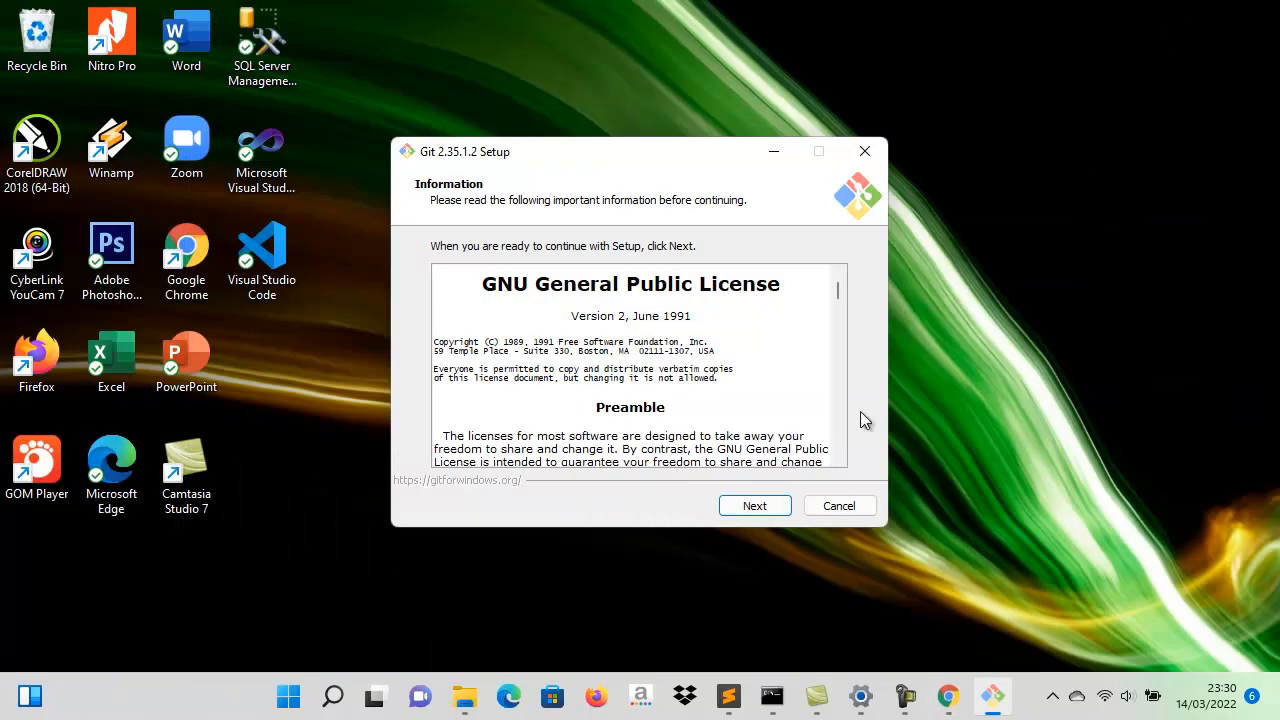
left_click(754, 506)
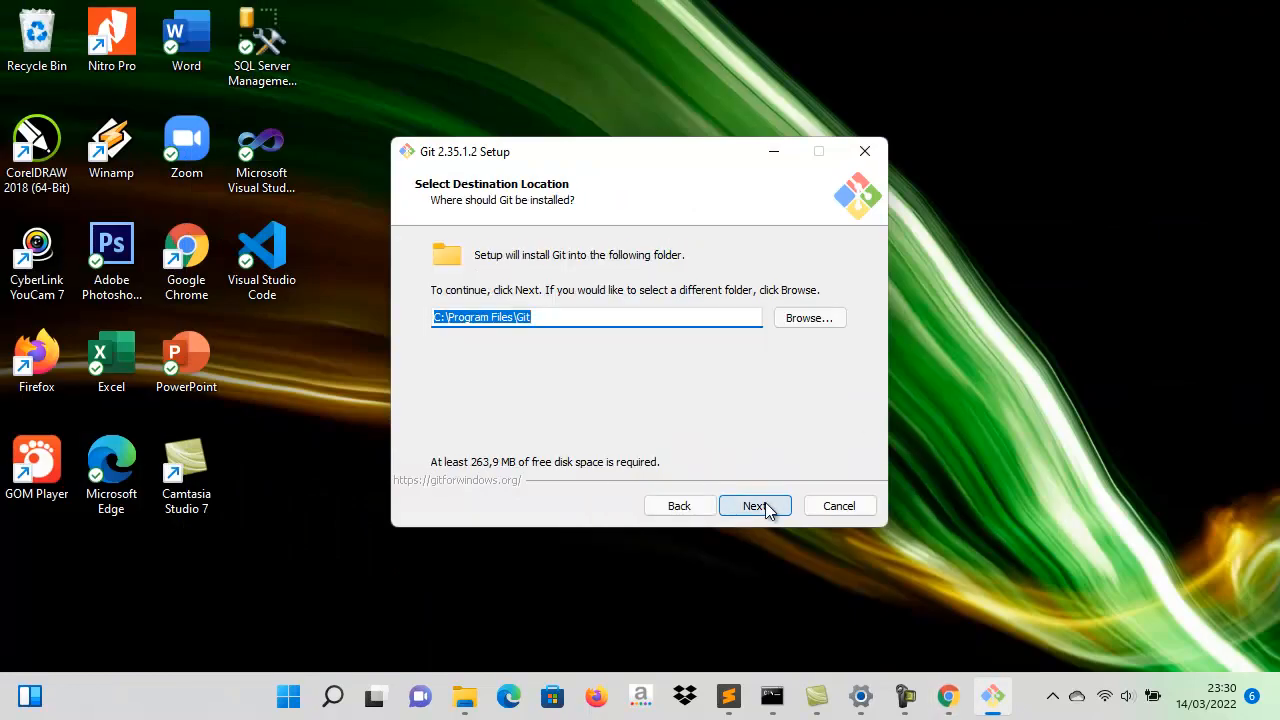
left_click(765, 502)
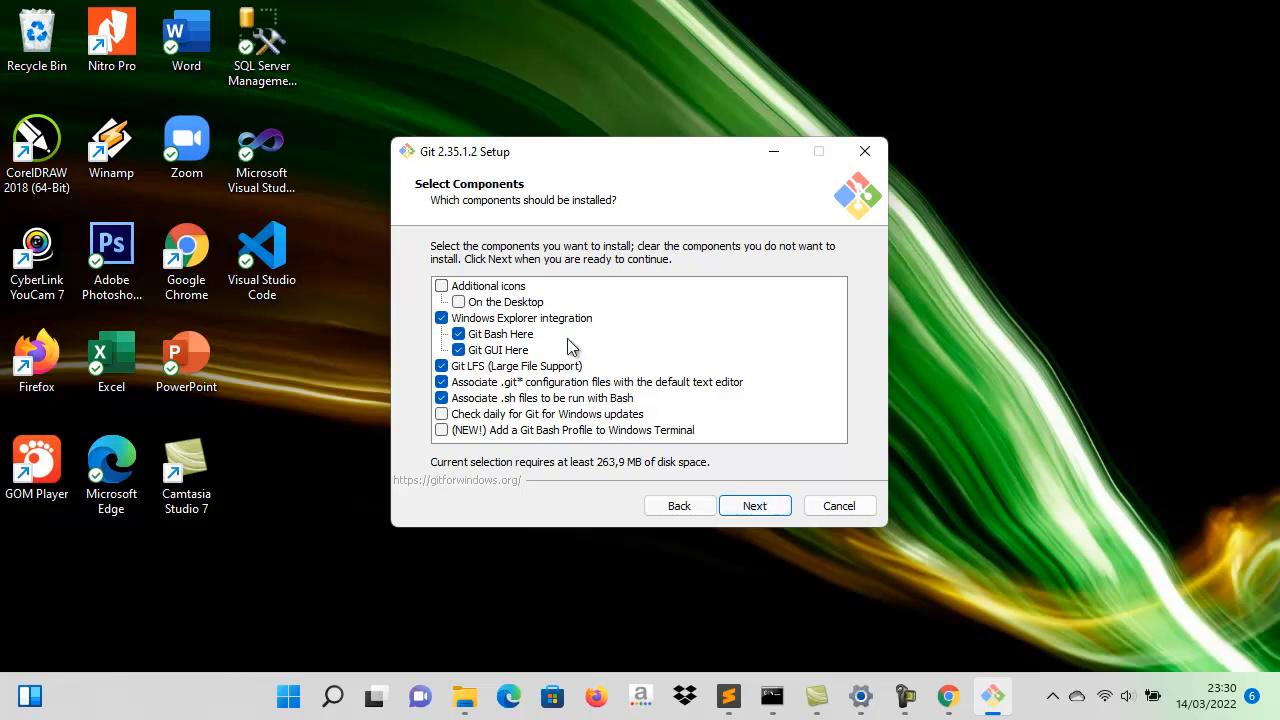
- Add the desktop icon and the Git Bash Profile for Windows Terminal to the components, leaving daily update checks off
left_click(442, 287)
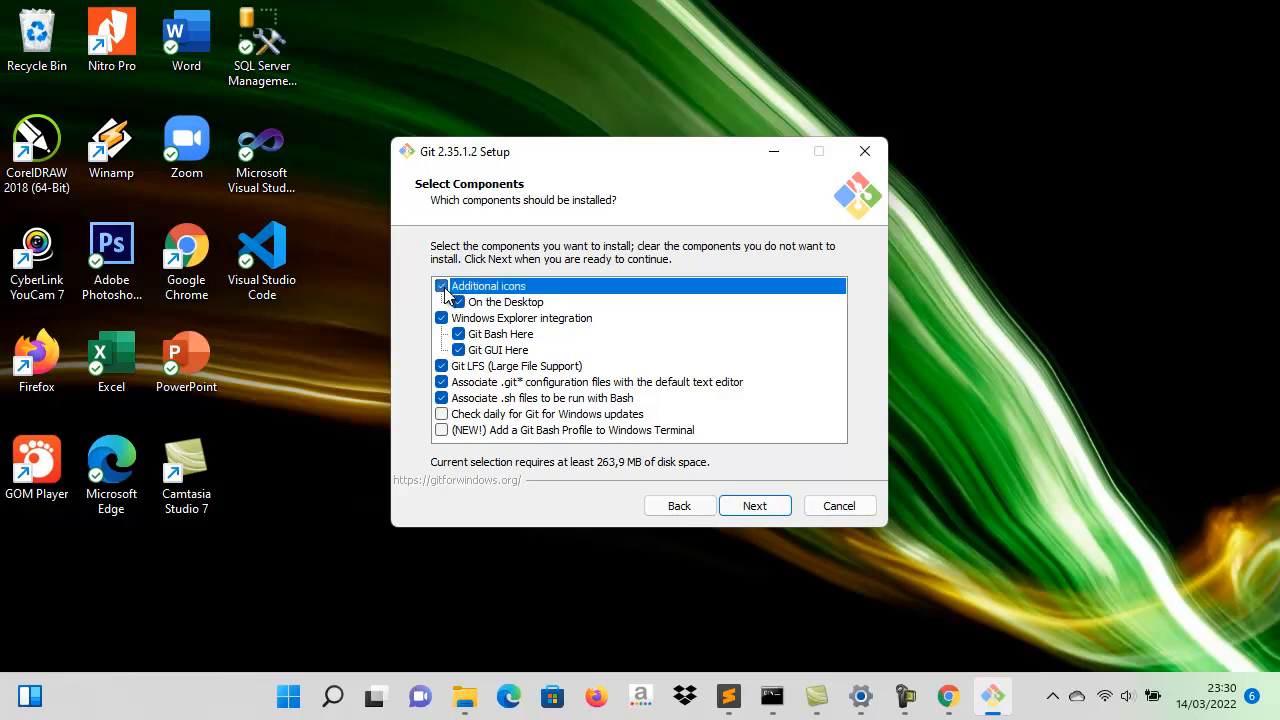
left_click(441, 414)
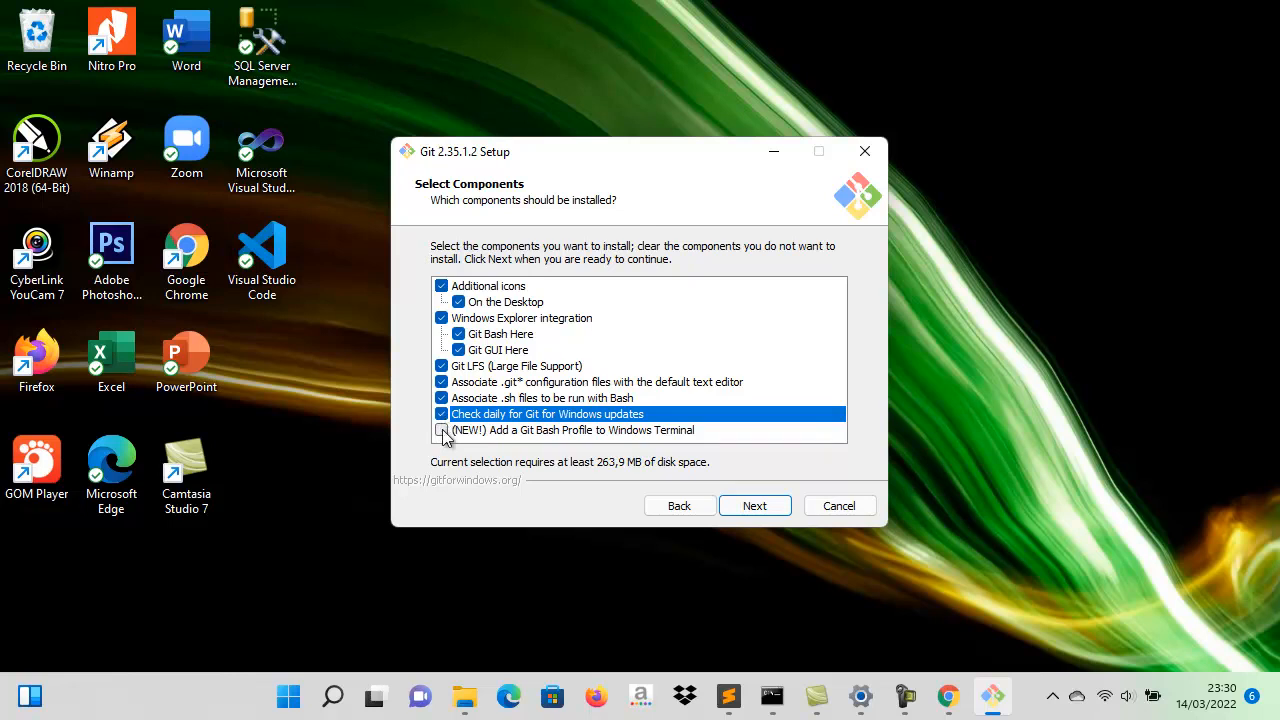
left_click(441, 430)
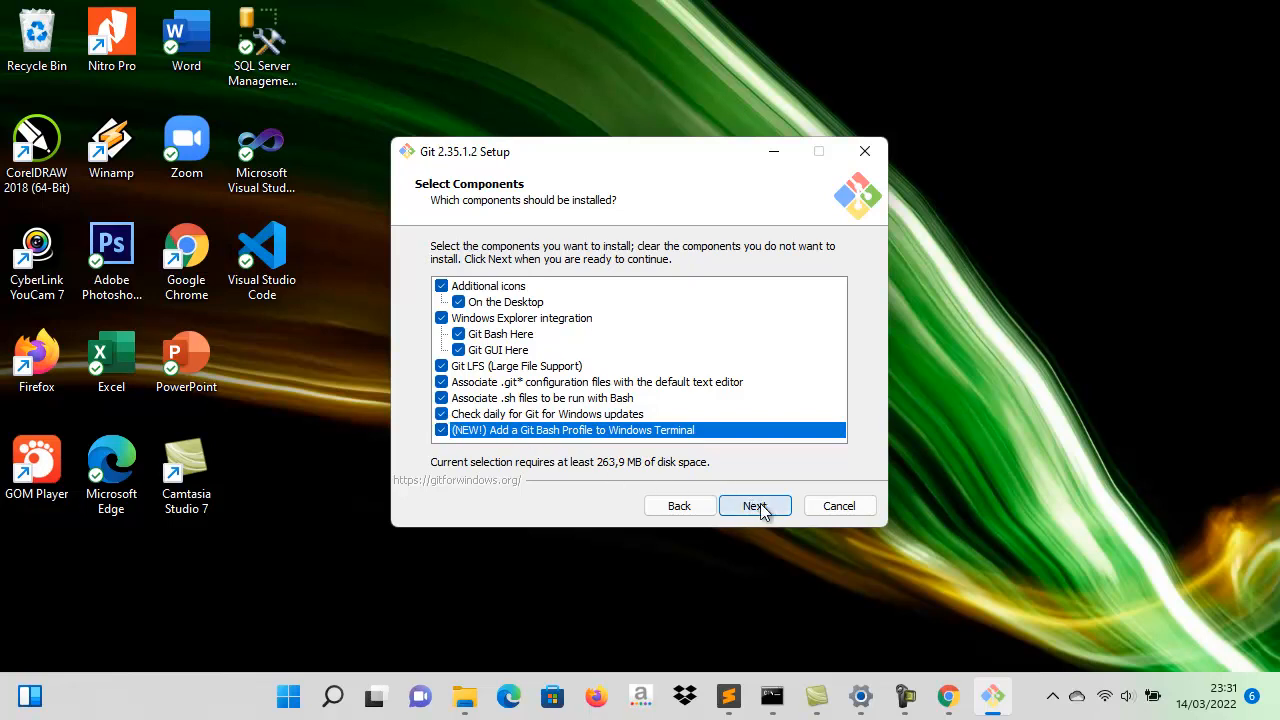
left_click(442, 414)
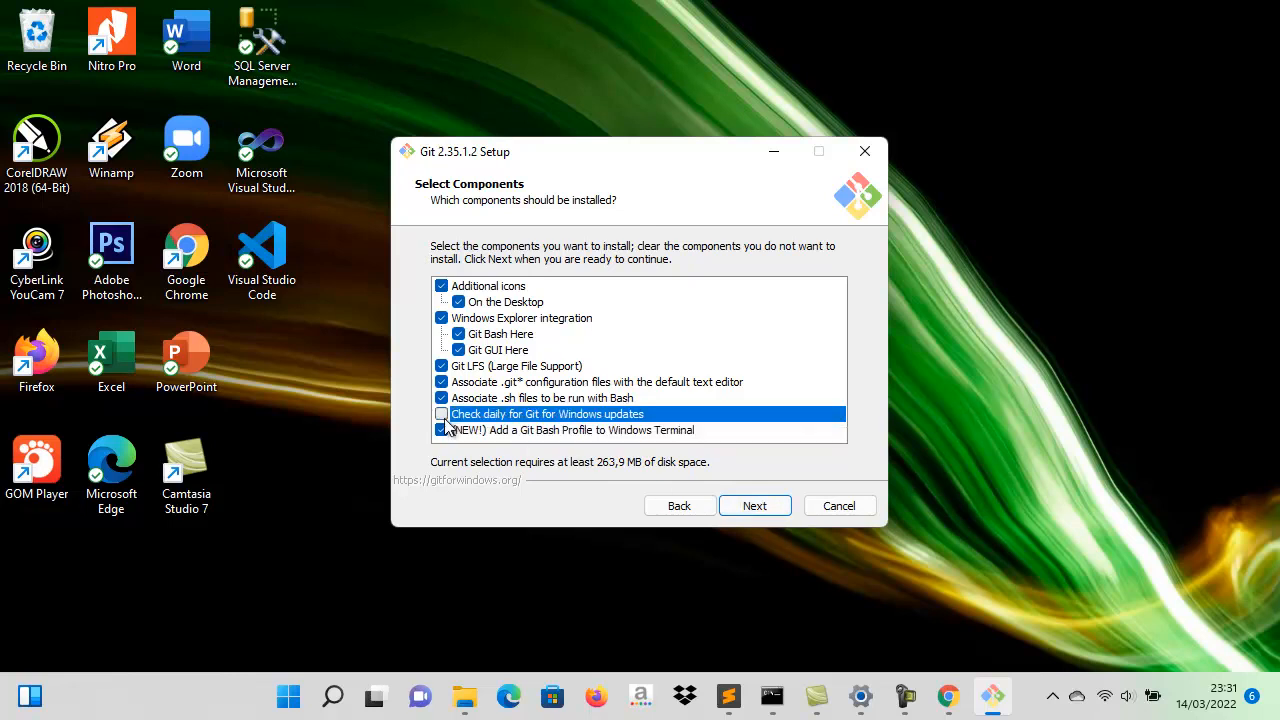
left_click(754, 506)
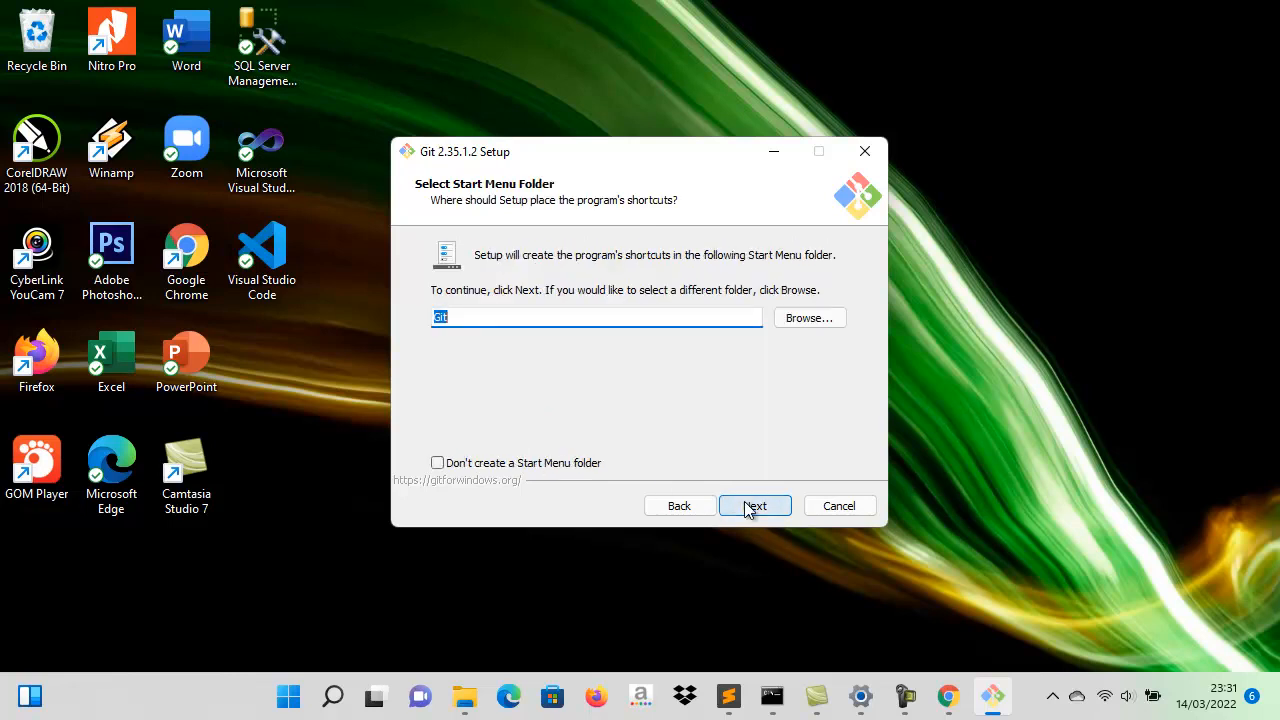
- Accept the Git Start Menu folder and set Visual Studio Code as Git's default editor
left_click(750, 507)
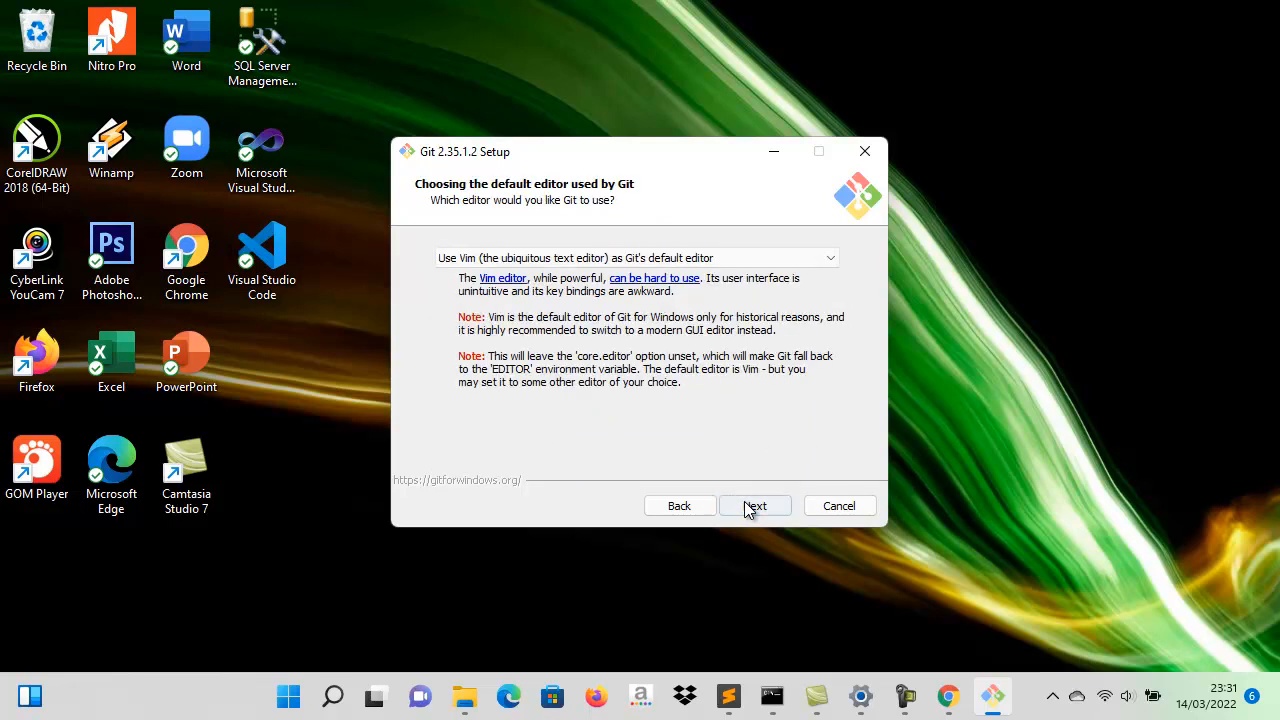
left_click(780, 262)
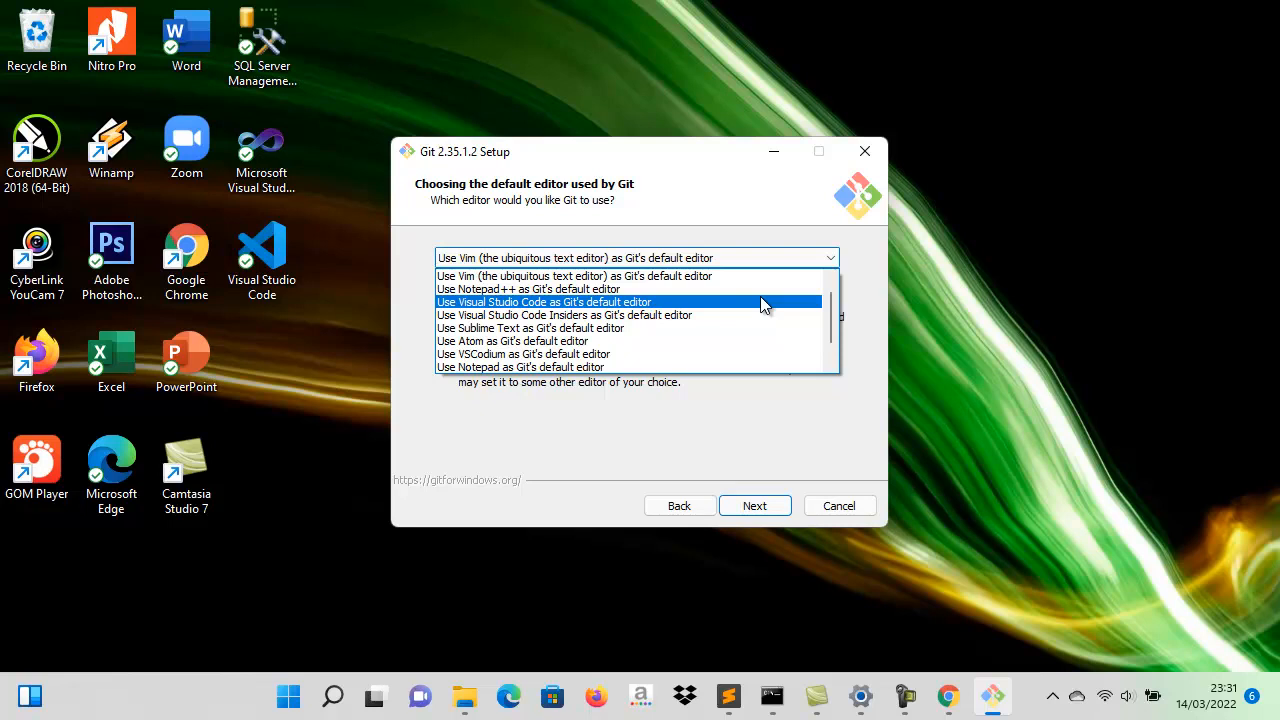
left_click(763, 304)
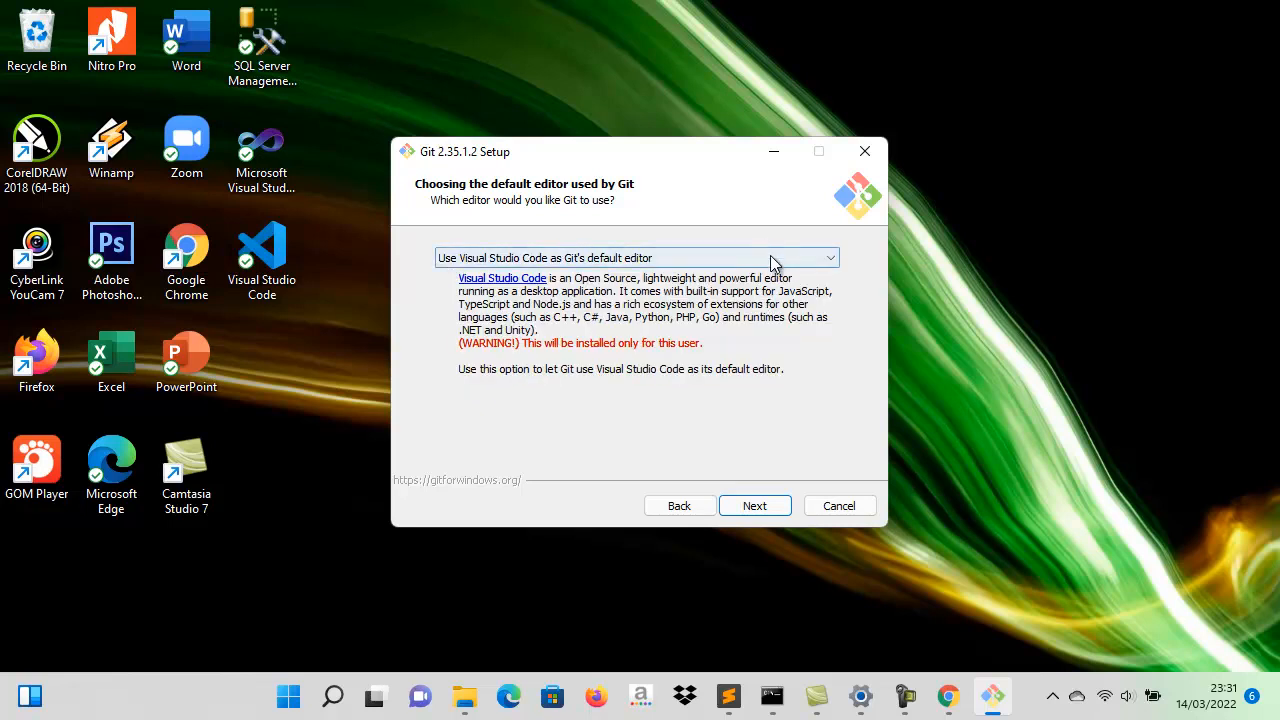
left_click(770, 256)
scroll(785, 309, "up", 1)
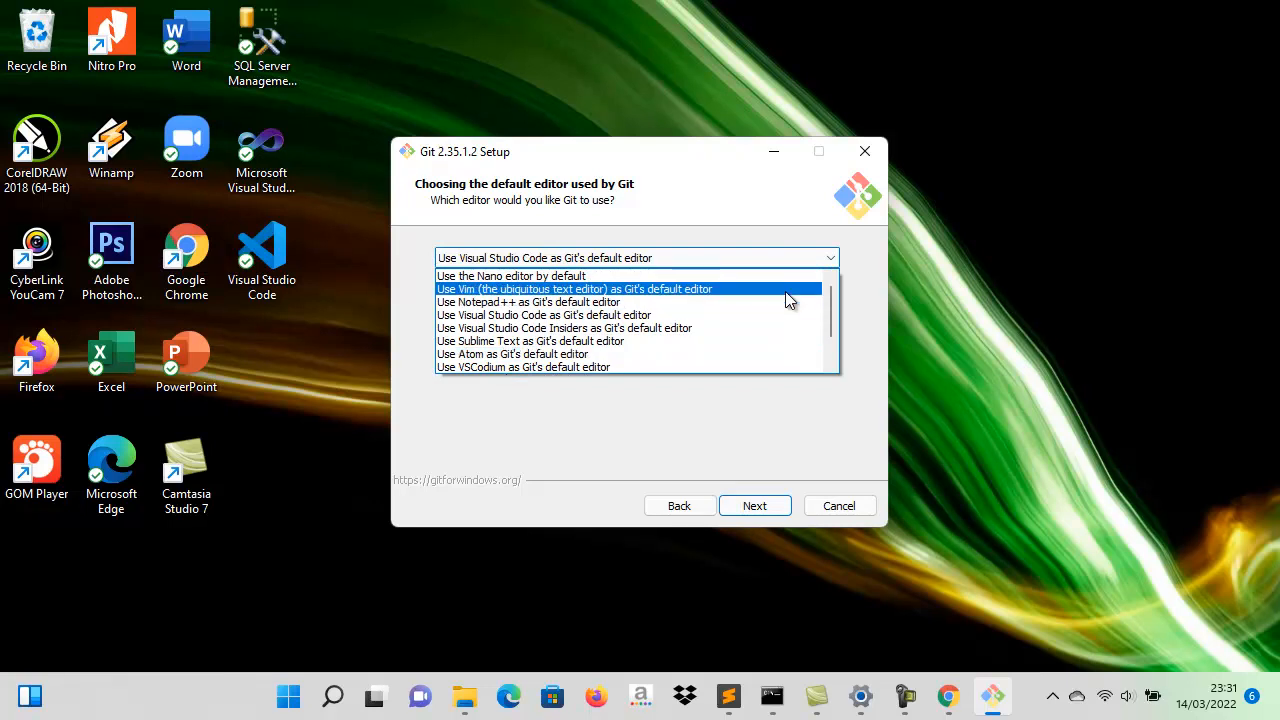
scroll(786, 293, "down", 1)
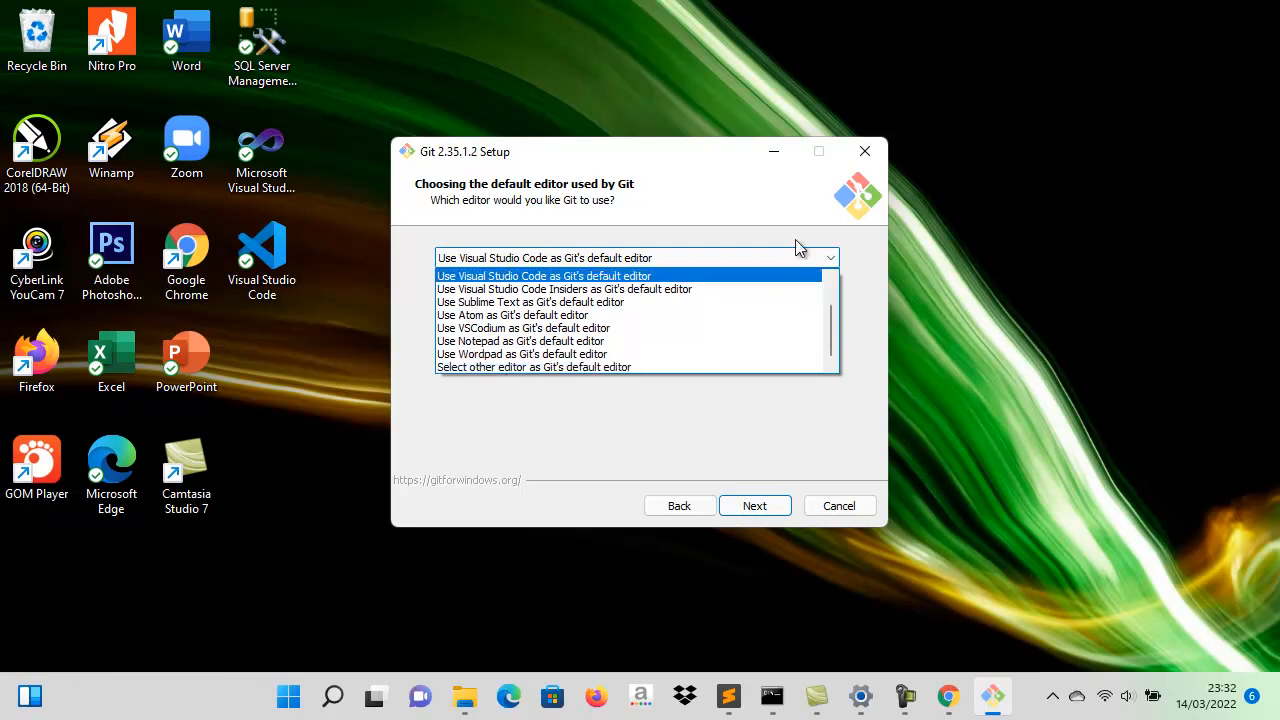
left_click(797, 254)
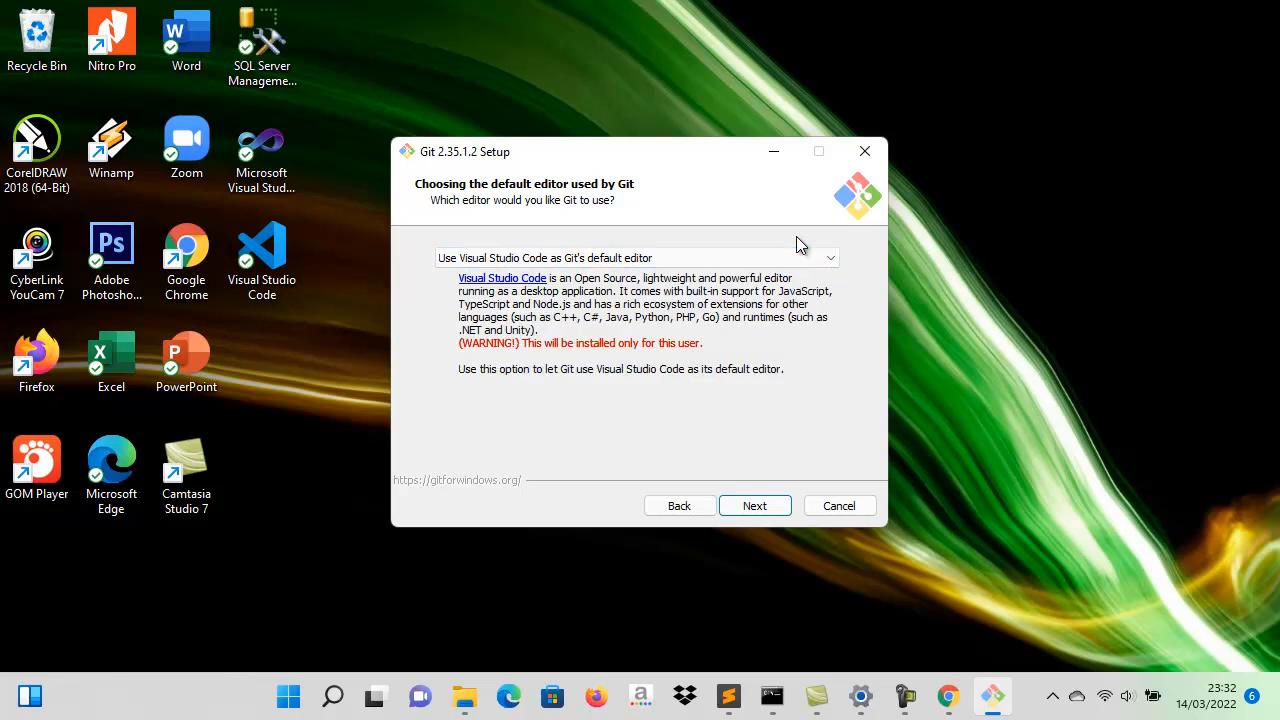
left_click(755, 506)
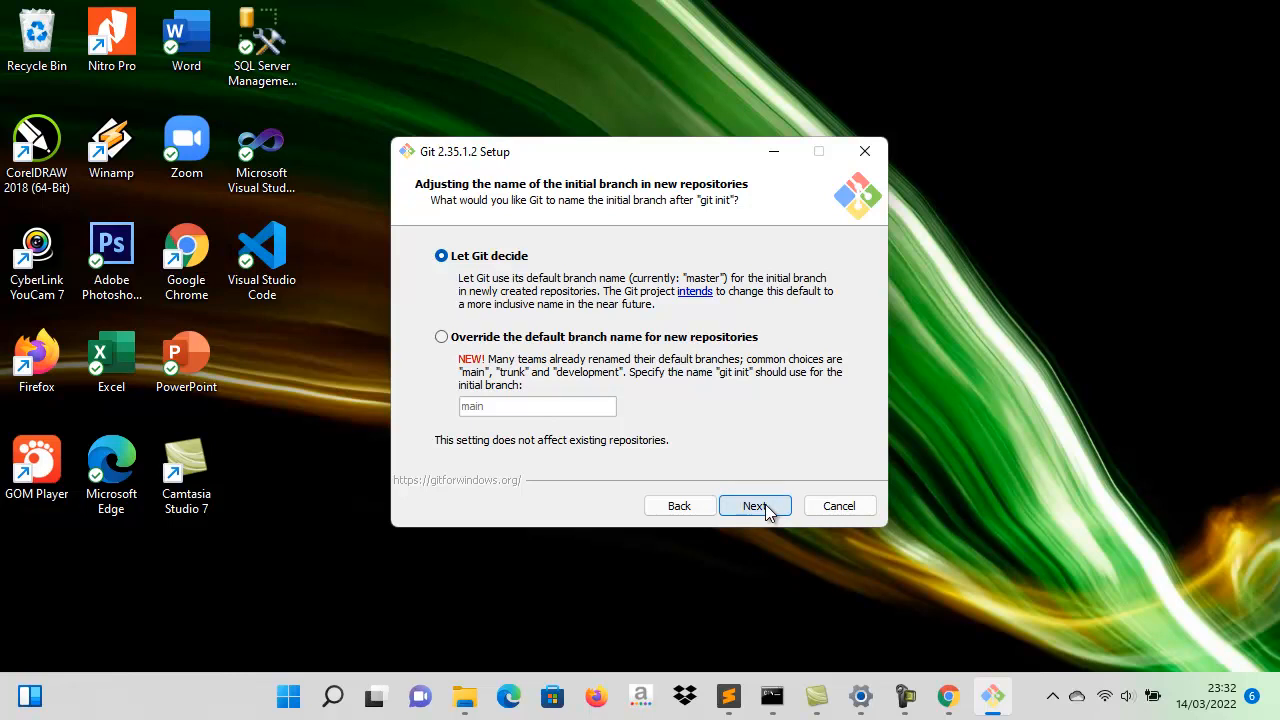
- Accept the default setup choices for initial branch name, PATH environment, bundled OpenSSH, OpenSSL library and line ending conversions
left_click(755, 506)
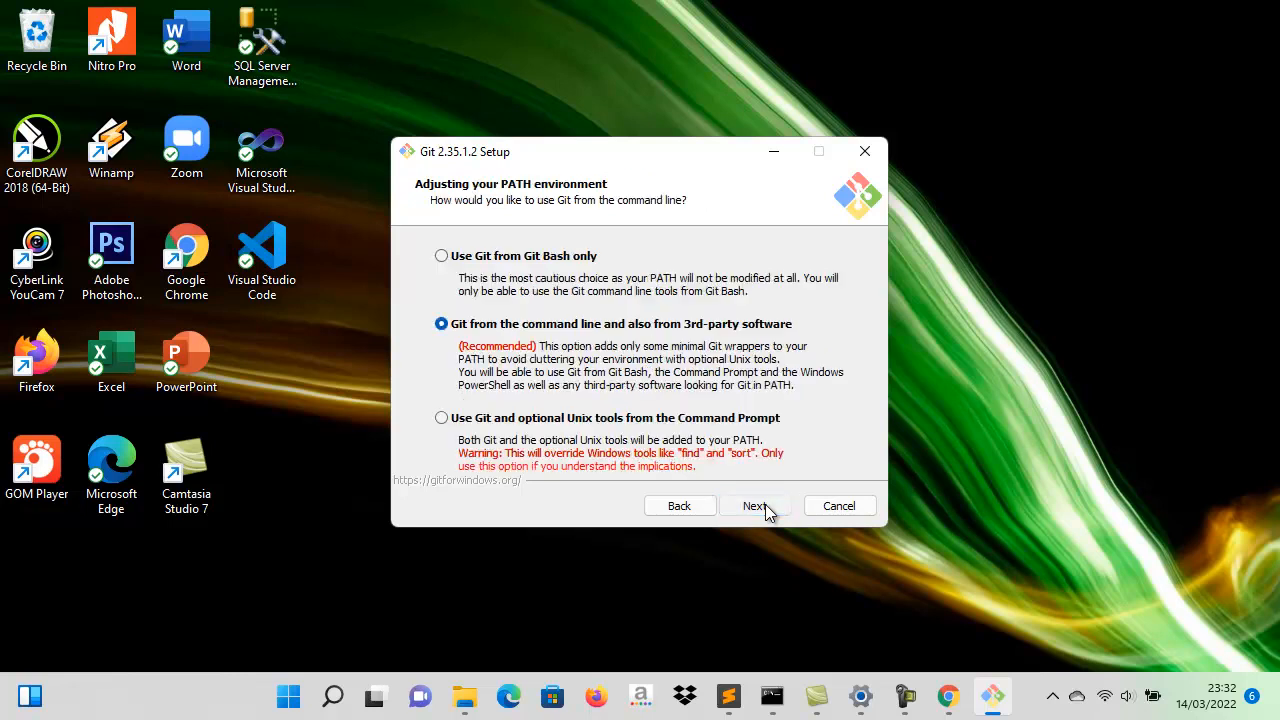
left_click(755, 506)
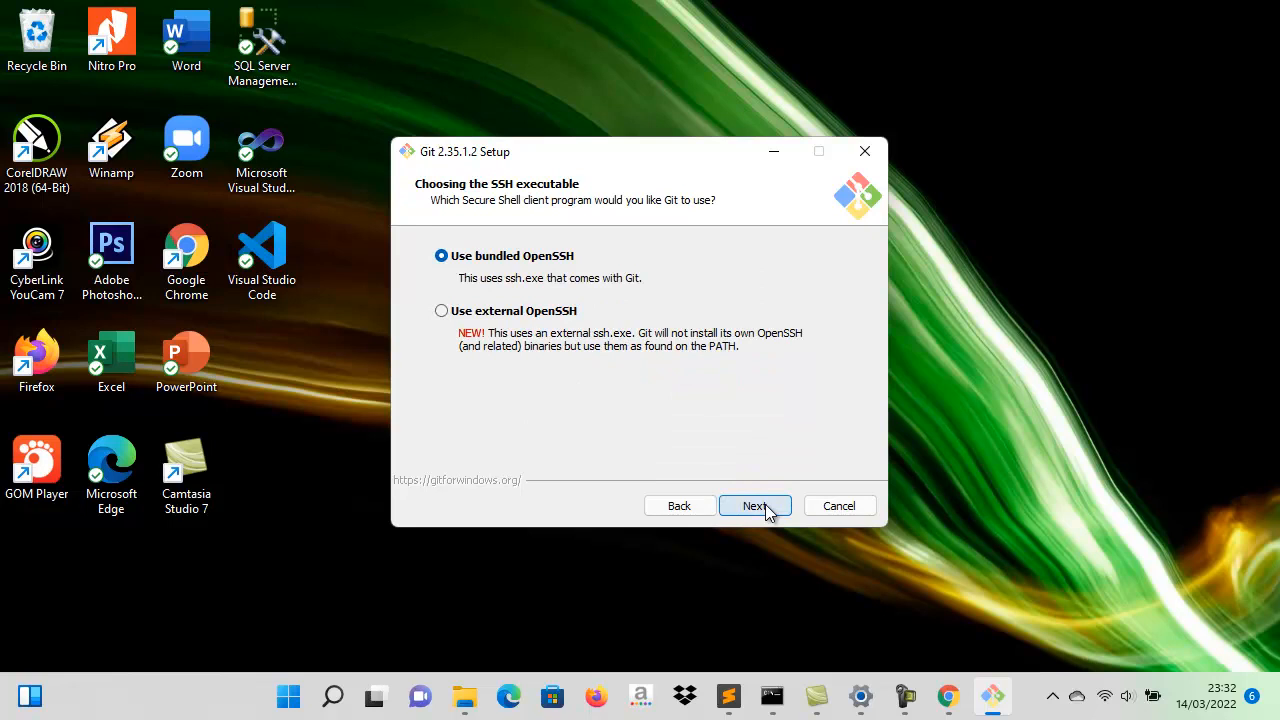
left_click(766, 509)
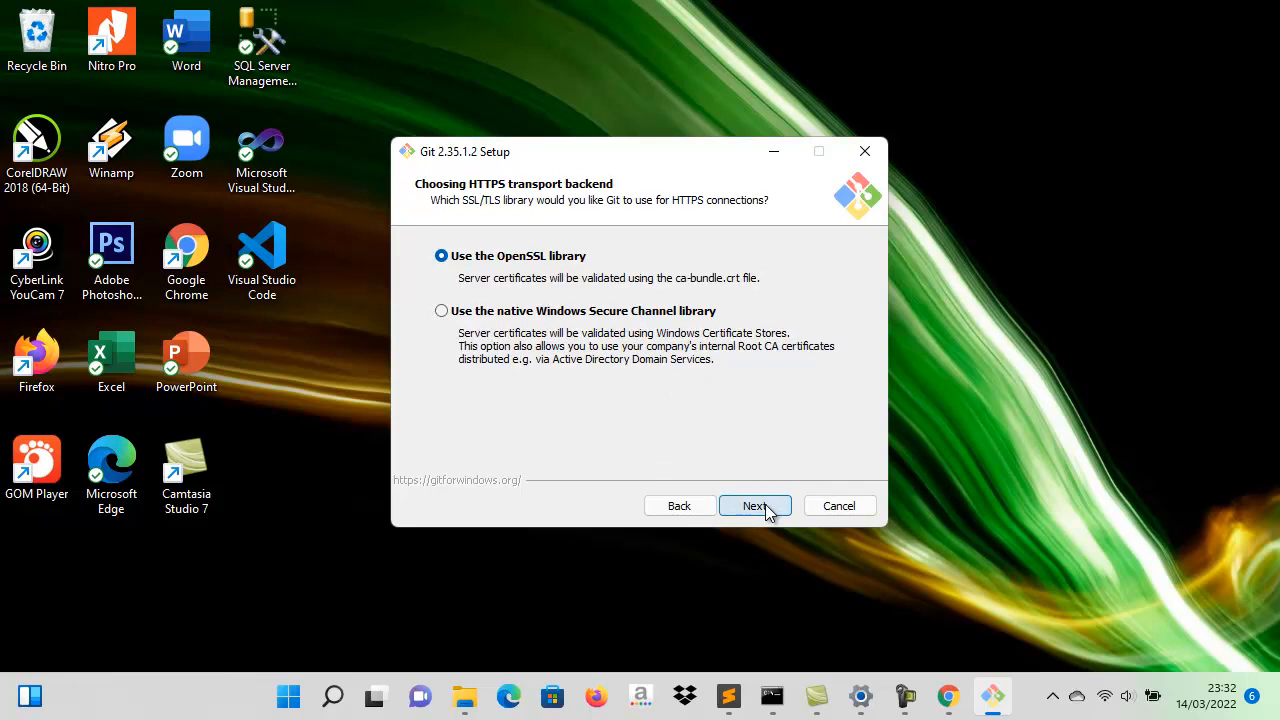
left_click(766, 509)
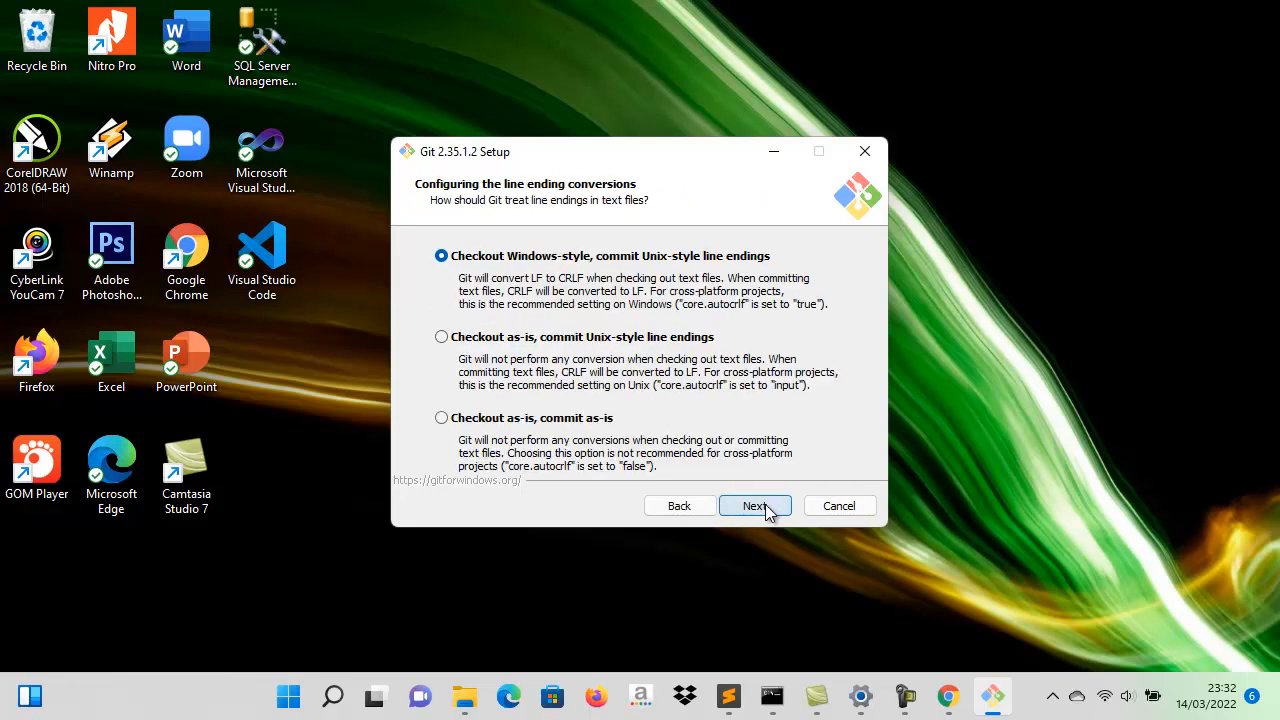
left_click(766, 509)
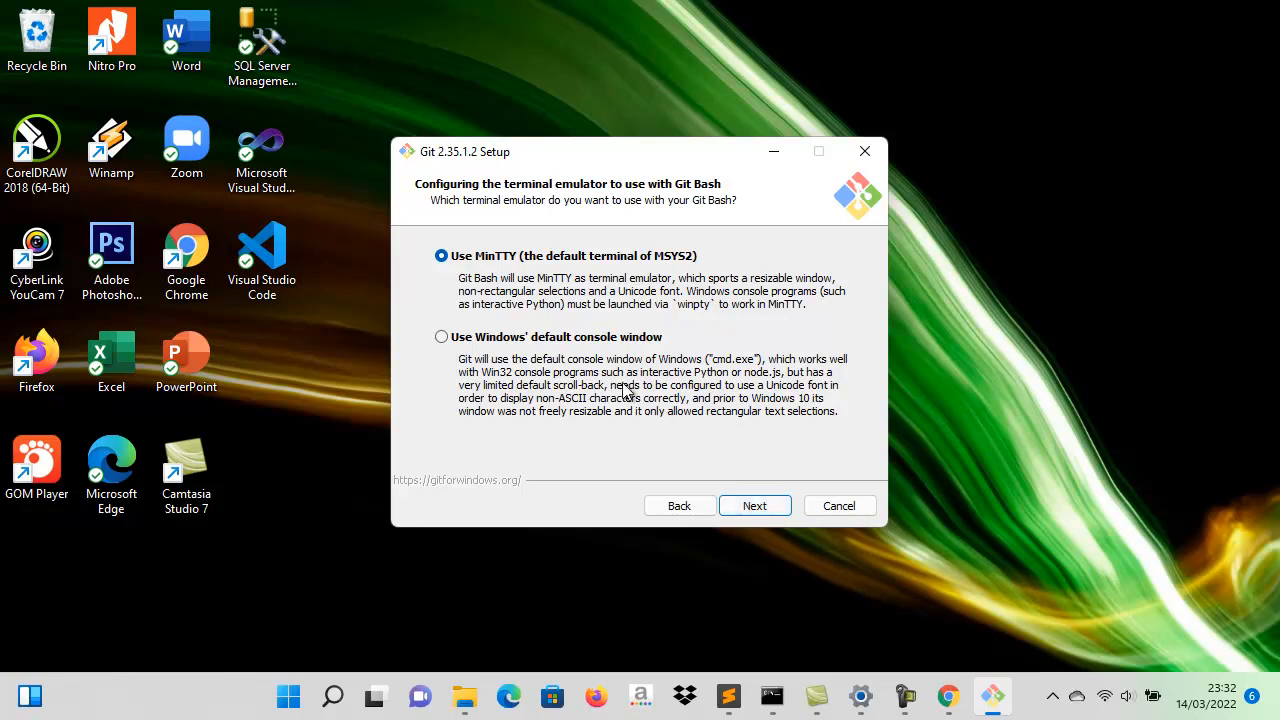
- Choose Windows' default console window for Git Bash and accept the default git pull, credential helper and extra options
left_click(441, 338)
left_click(784, 508)
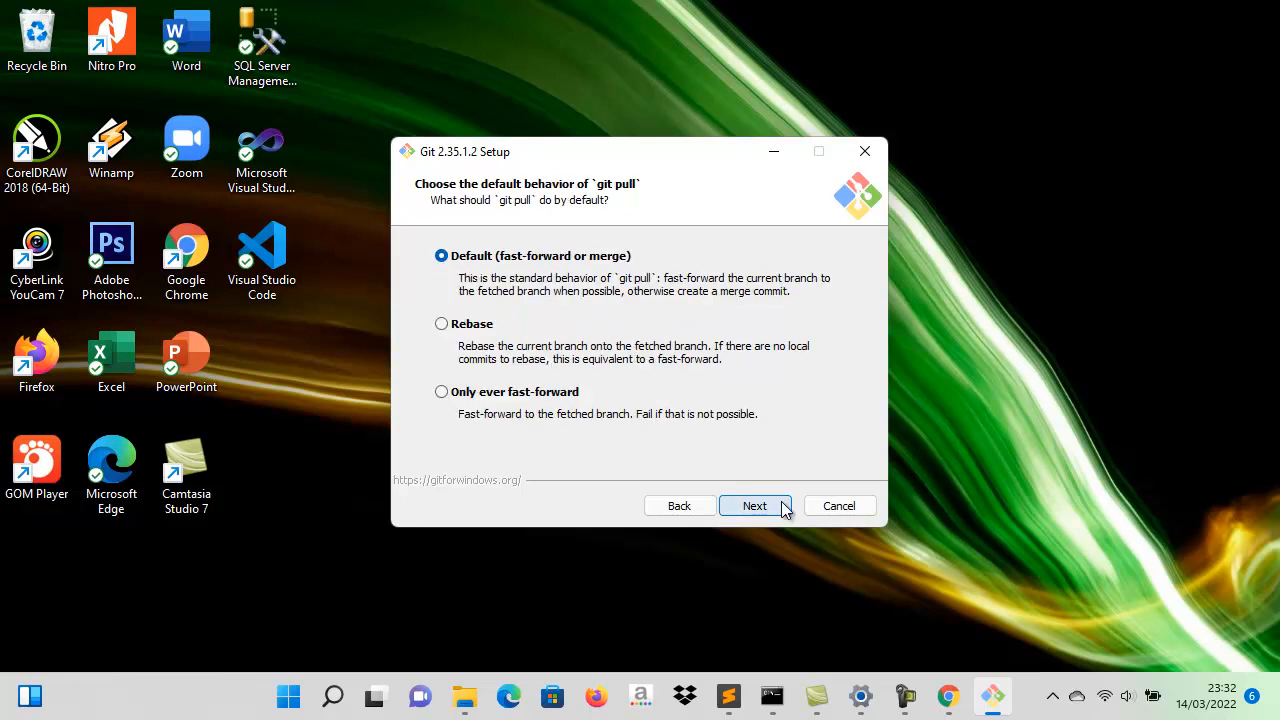
left_click(784, 508)
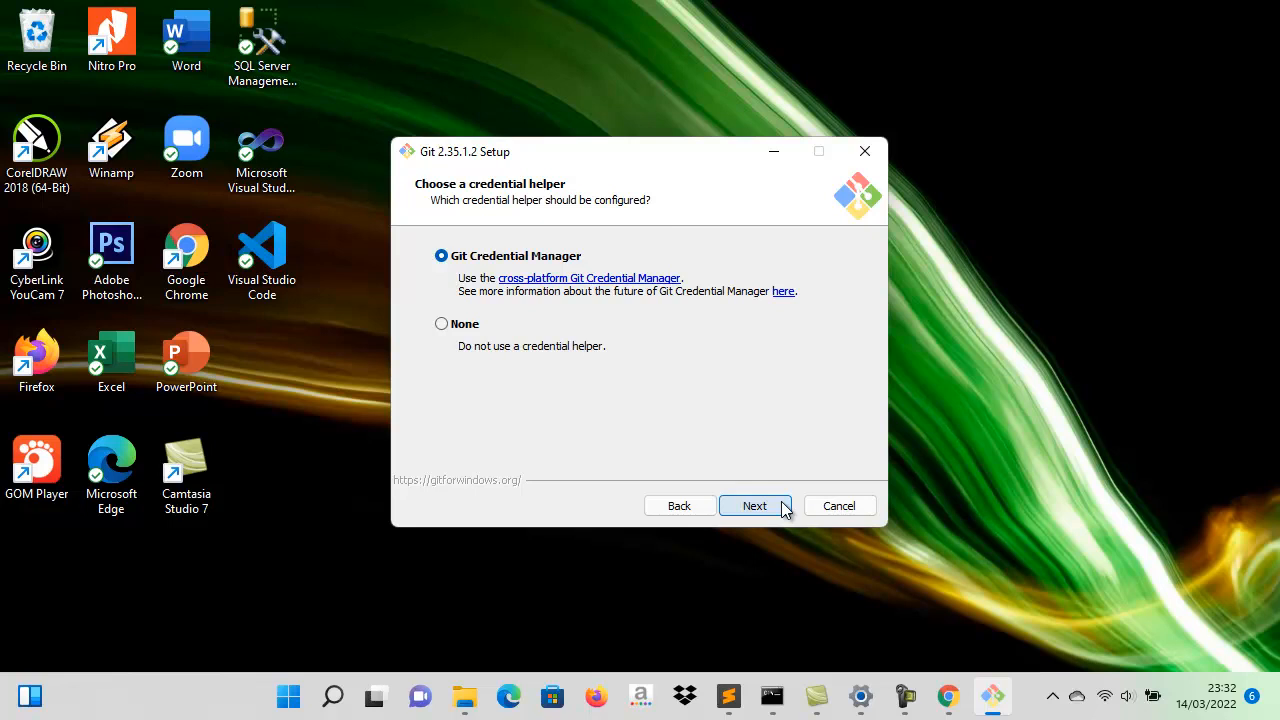
left_click(784, 508)
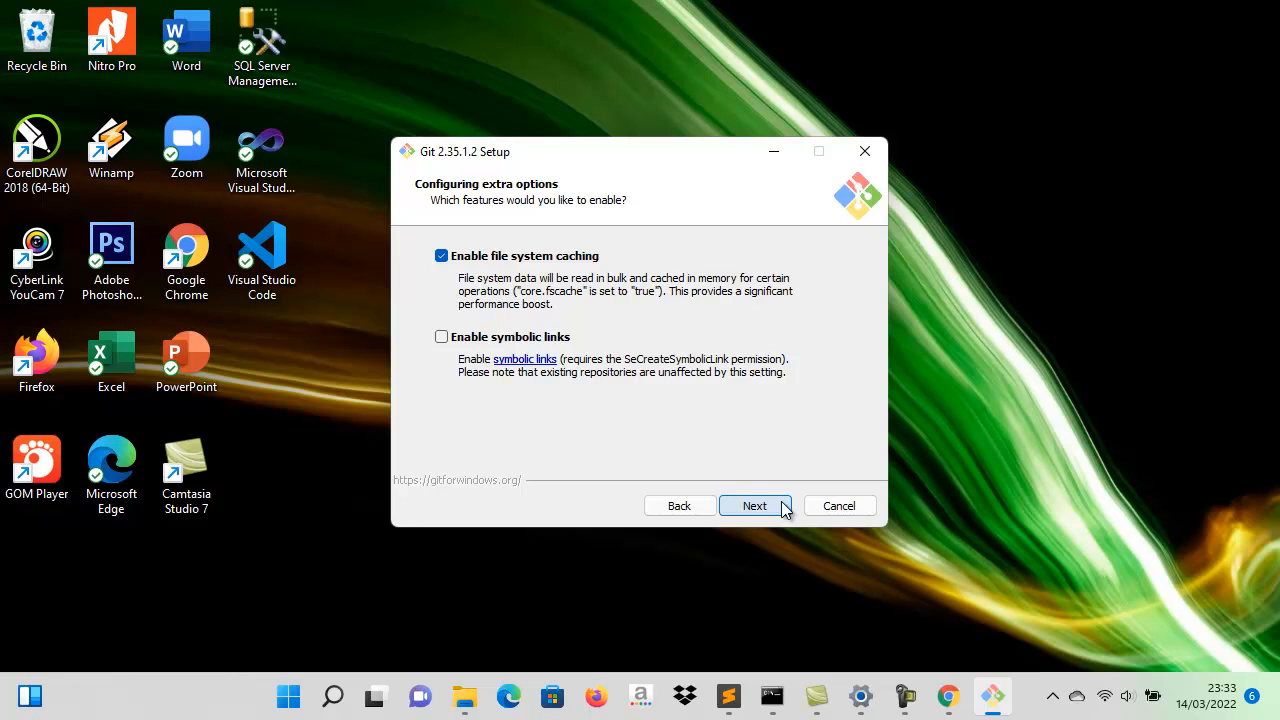
left_click(784, 508)
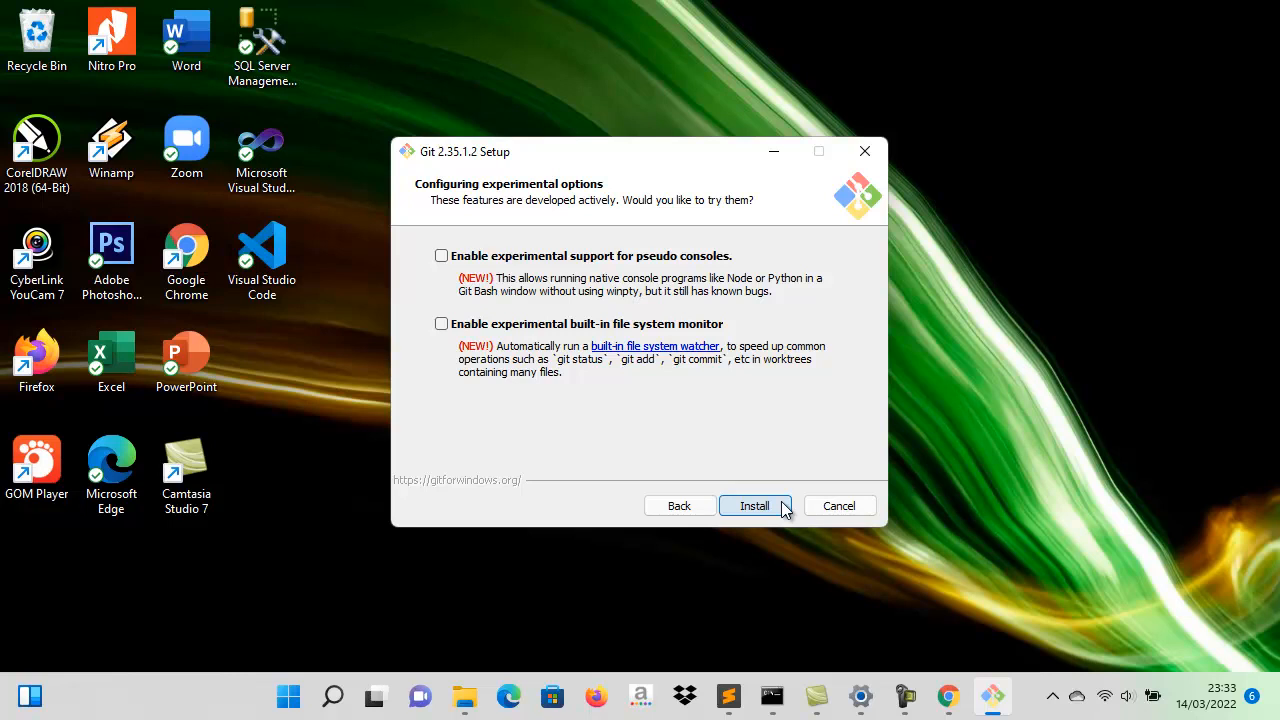
- Install Git without experimental options and finish the setup wizard with Launch Git Bash enabled
left_click(784, 507)
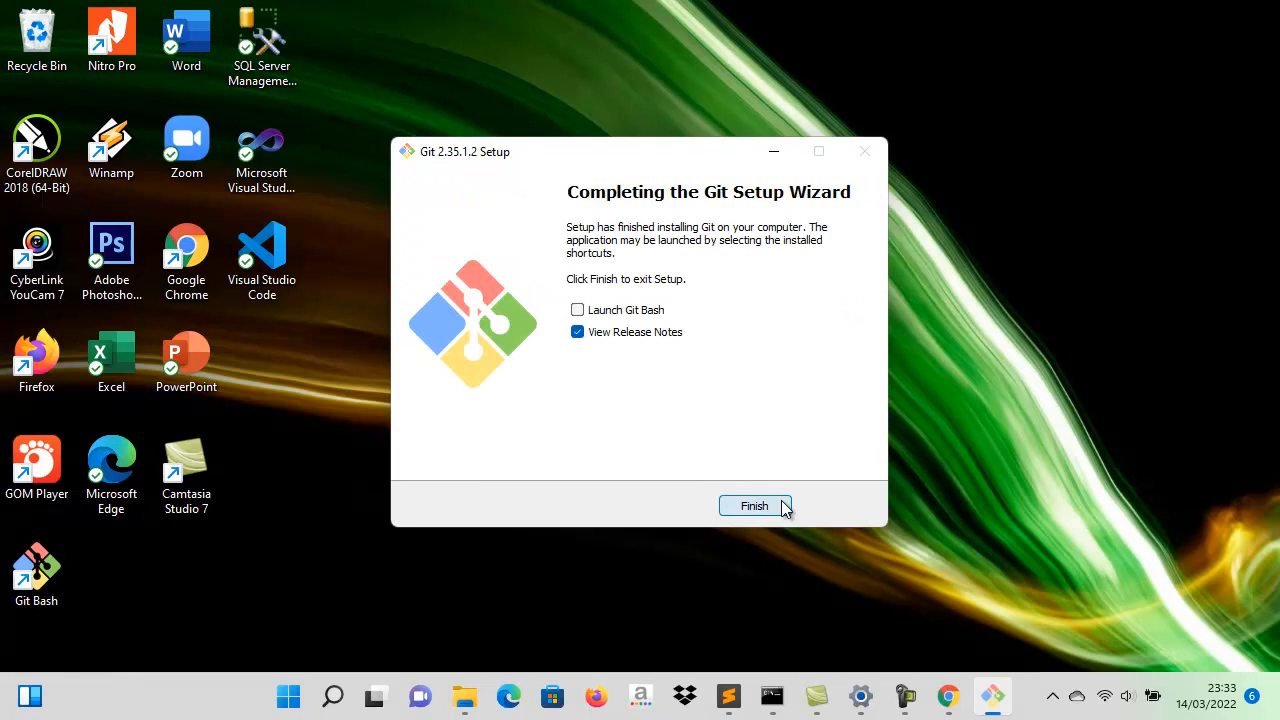
left_click(646, 314)
left_click(754, 506)
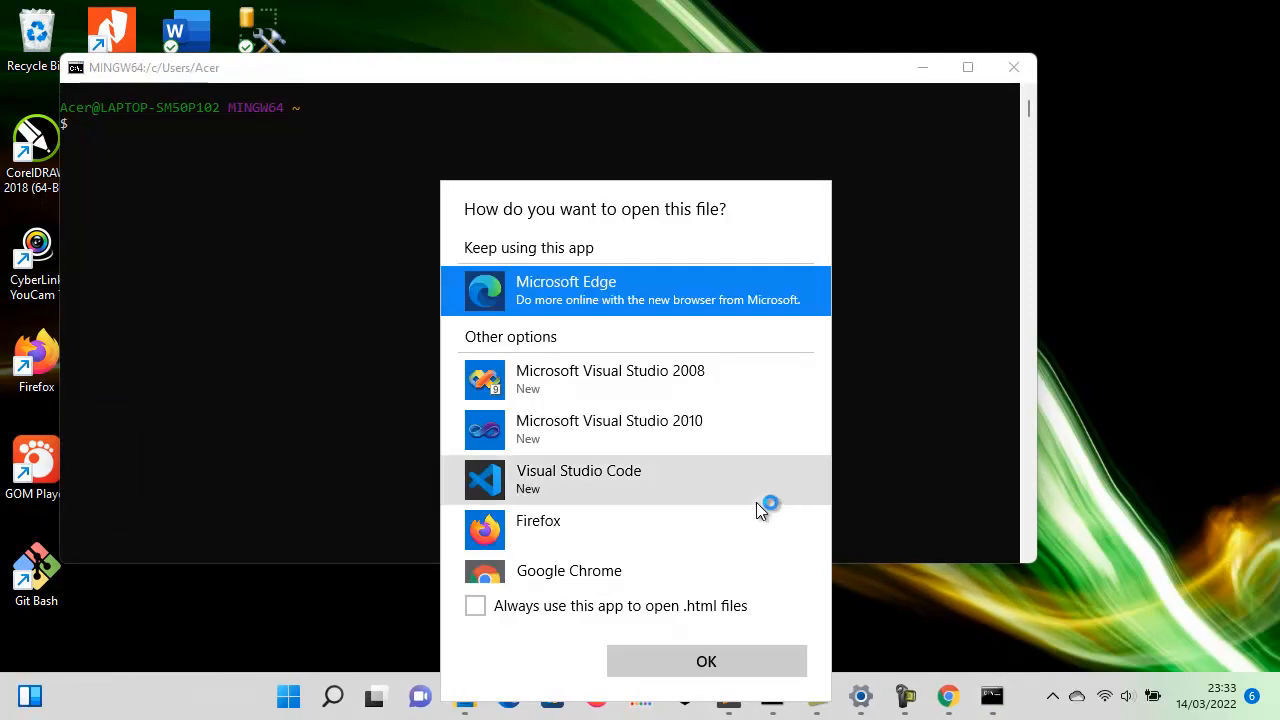
- Dismiss the prompt for opening the release notes file and close the Git Bash window
left_click(756, 502)
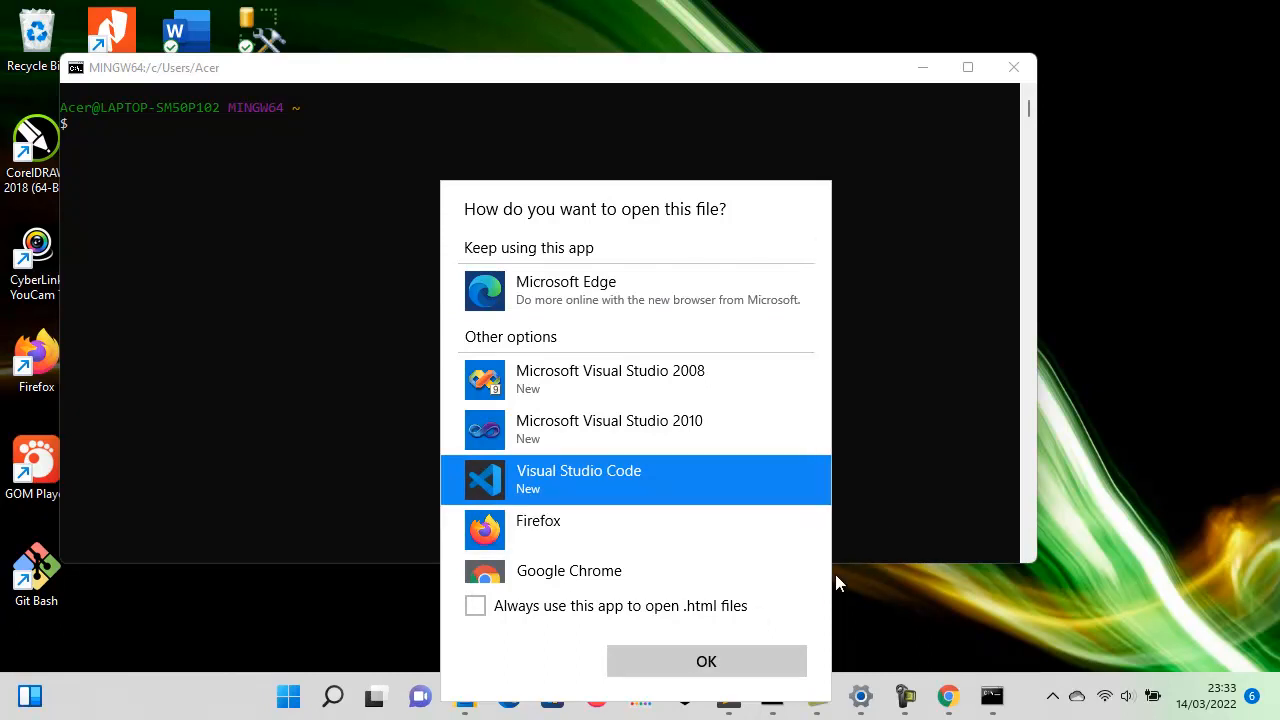
left_click(892, 532)
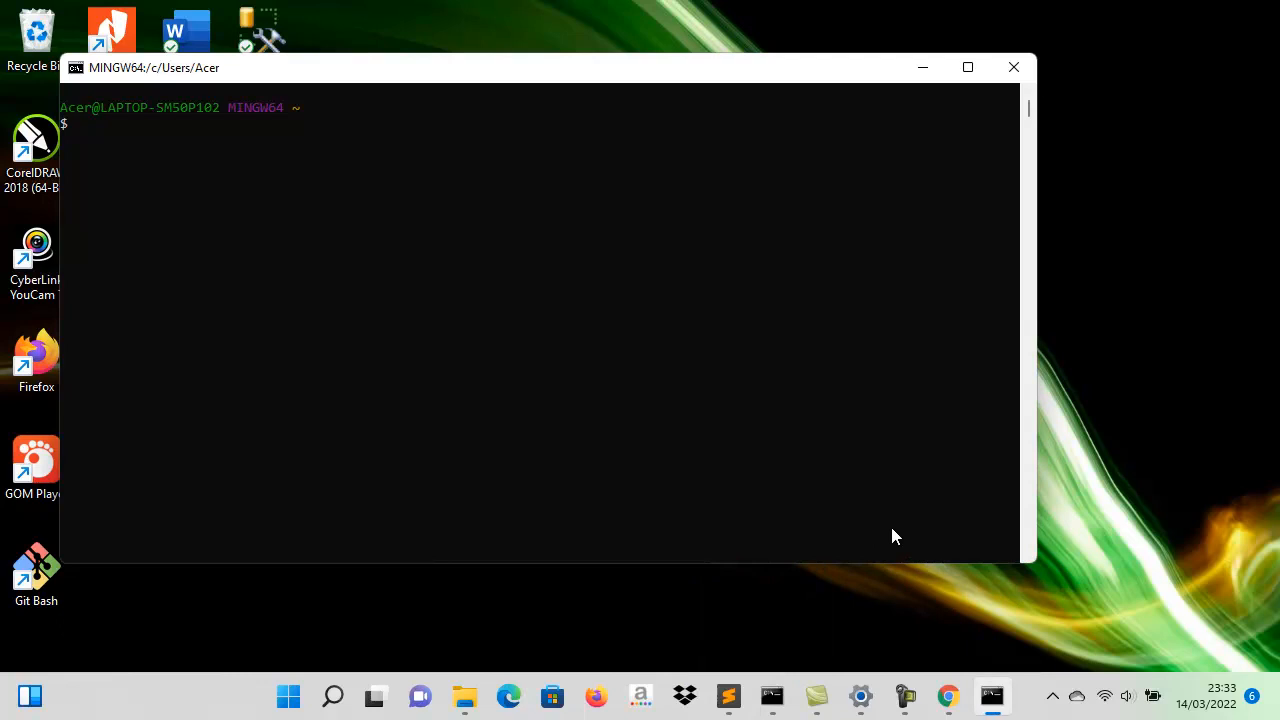
key("Return")
left_click(1013, 67)
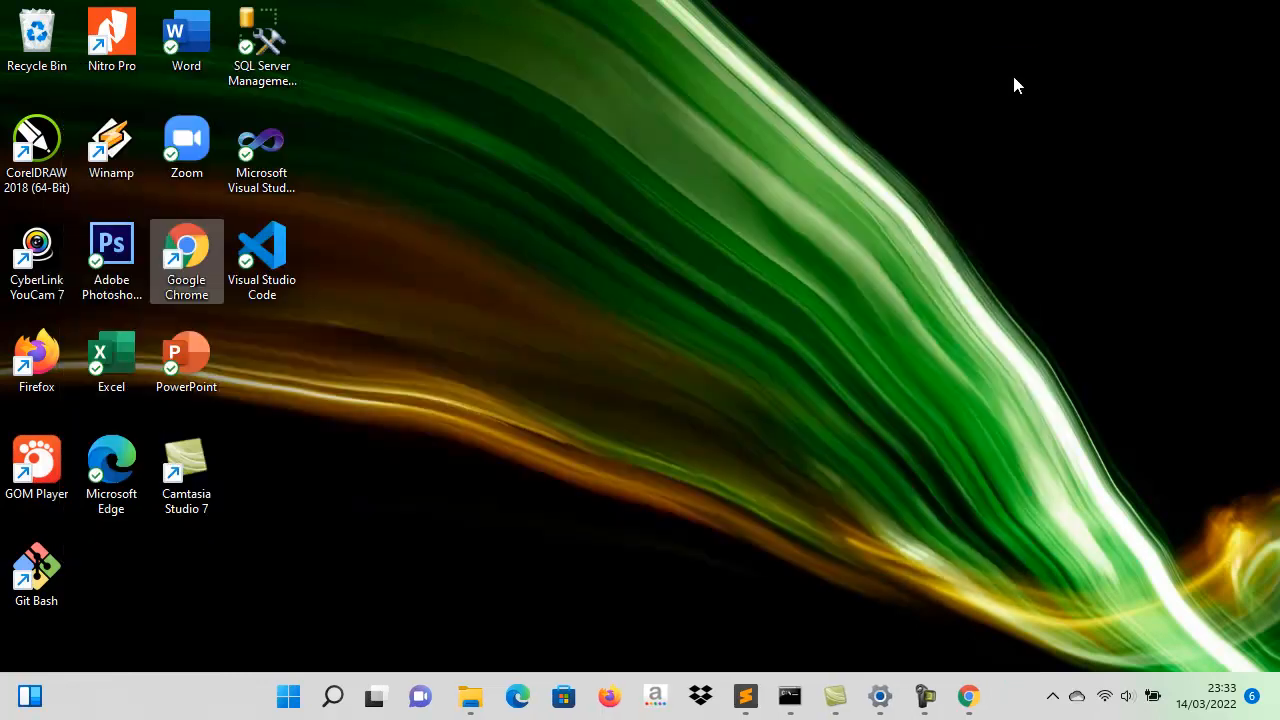